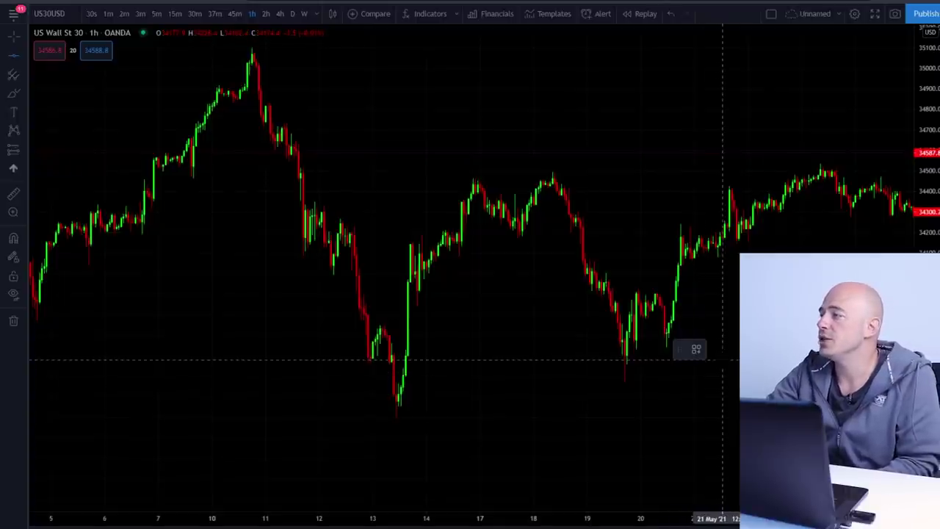
Place yellow horizontal levels at the double-bottom low, the 34461 highs, the 35090 peak and the 13 May low
{"action": "left_click", "coordinate": [724, 360]}
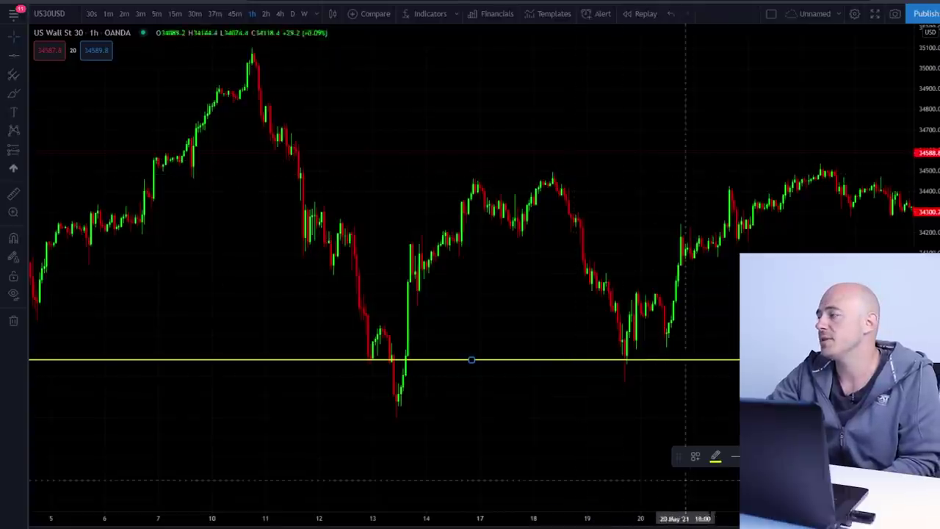
{"action": "key", "text": "Escape"}
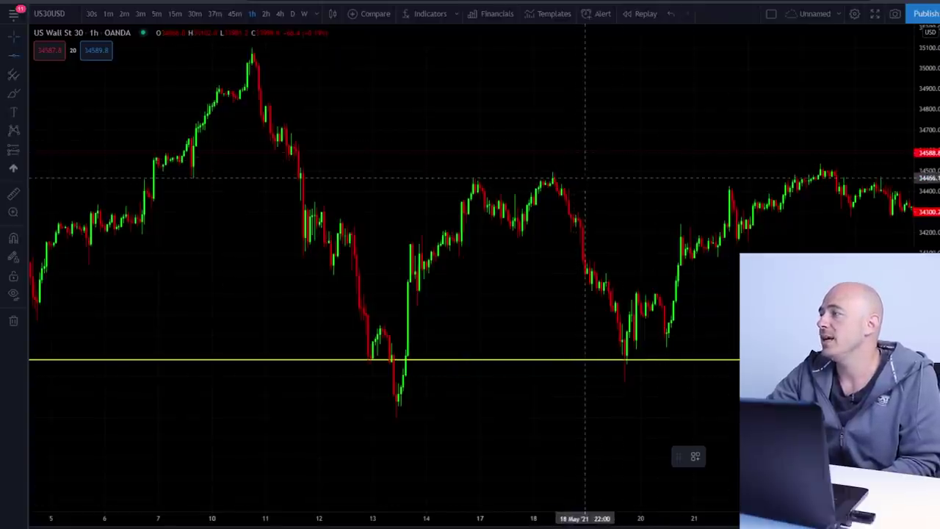
{"action": "key", "text": "alt+h"}
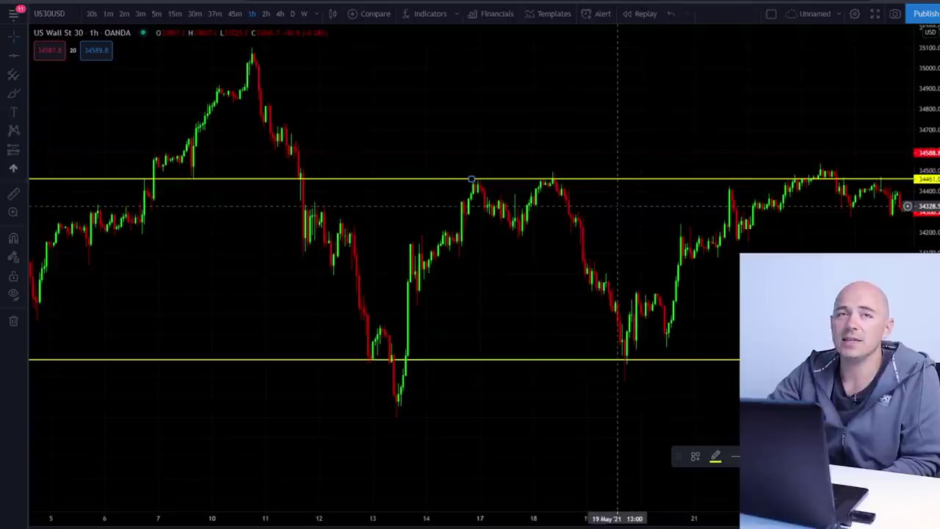
{"action": "key", "text": "alt+h"}
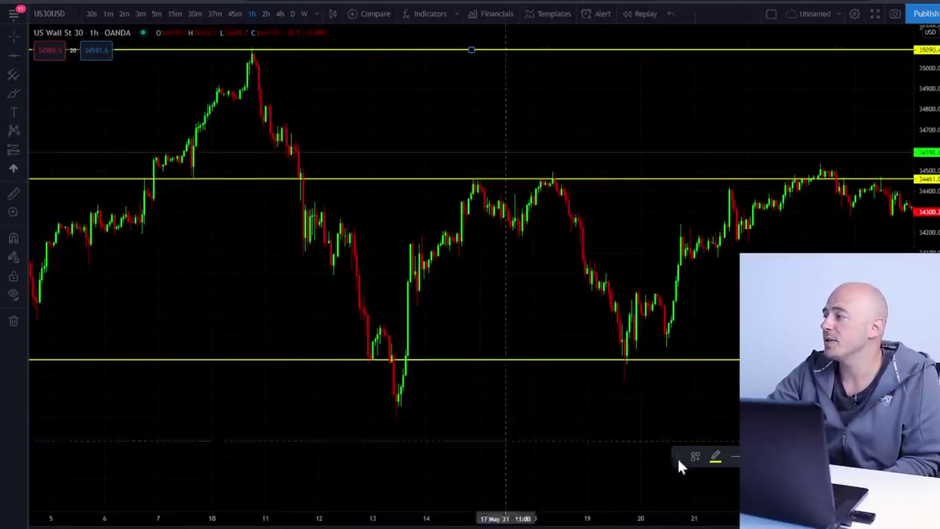
{"action": "key", "text": "alt+h"}
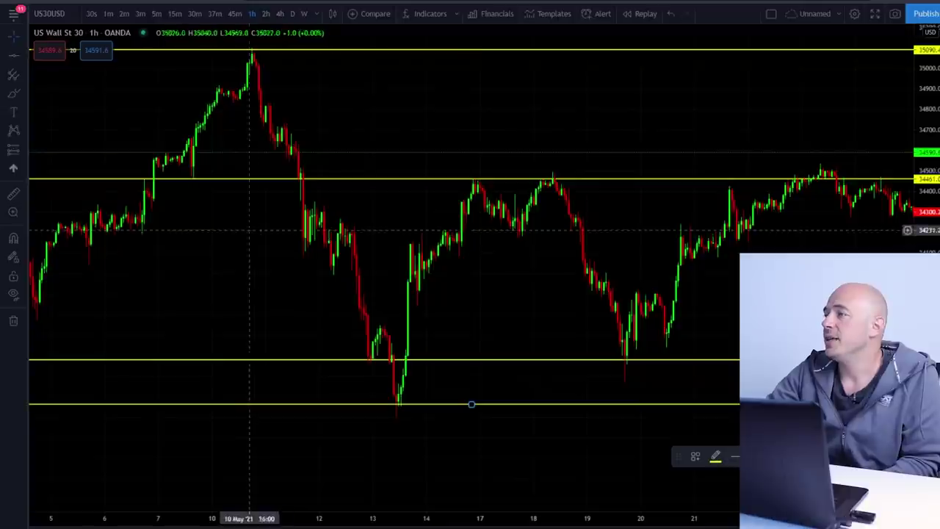
{"action": "left_click", "coordinate": [529, 235]}
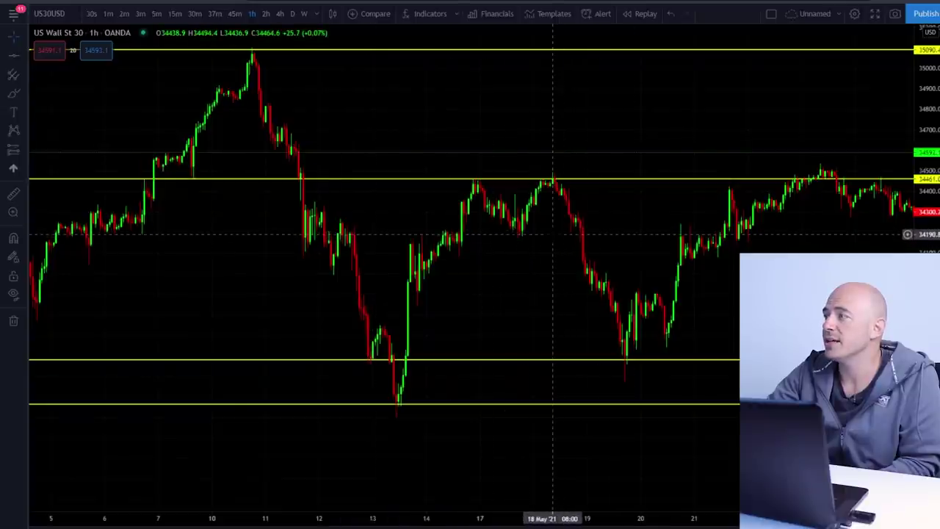
Add a horizontal level near 34193 and set it to the thinnest line width
{"action": "key", "text": "alt+h"}
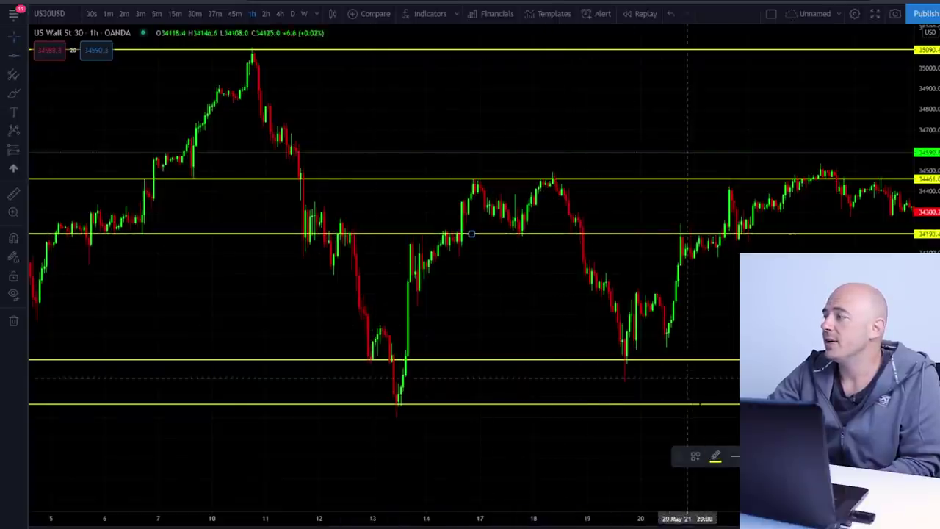
{"action": "left_click", "coordinate": [735, 456]}
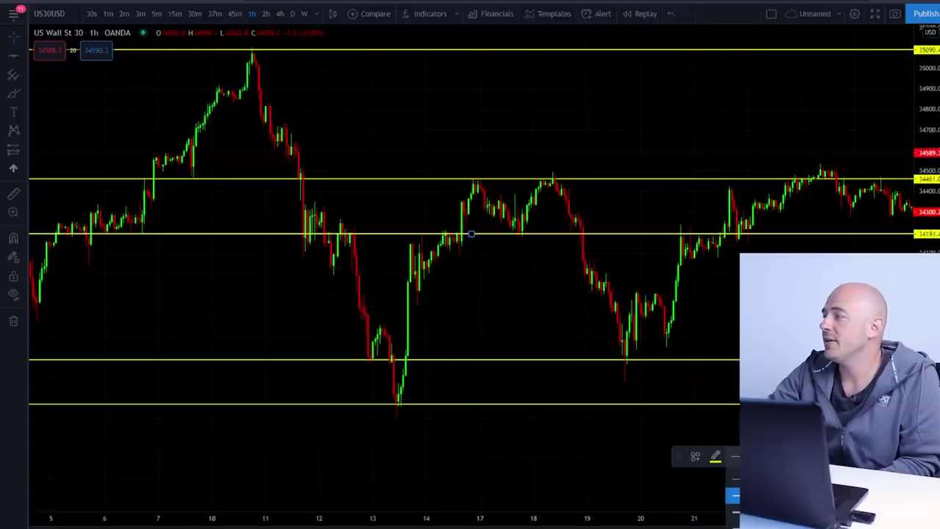
{"action": "left_click", "coordinate": [734, 479]}
{"action": "left_click", "coordinate": [510, 251]}
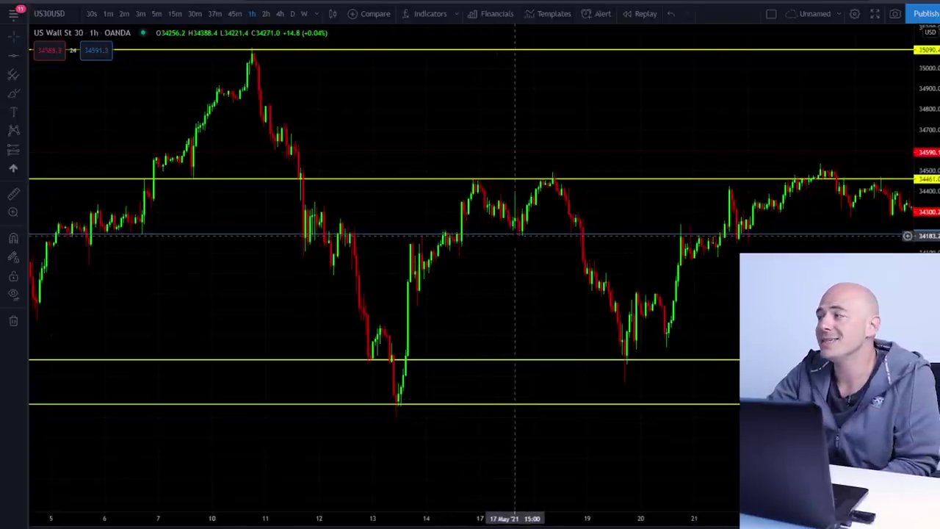
Pan and rescale the chart so the 10–21 May swing highs and lows fill the view
{"action": "left_click_drag", "start_coordinate": [132, 220], "coordinate": [268, 239]}
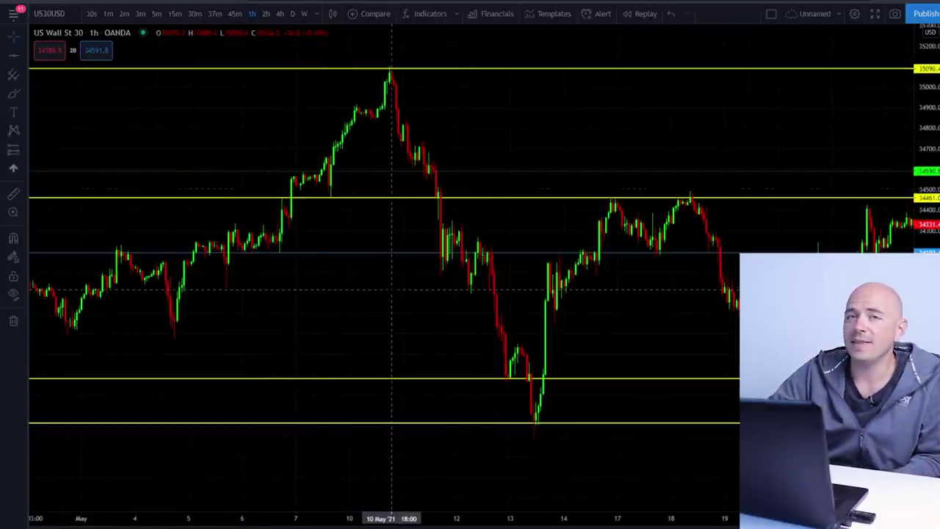
{"action": "left_click_drag", "start_coordinate": [397, 290], "coordinate": [117, 287]}
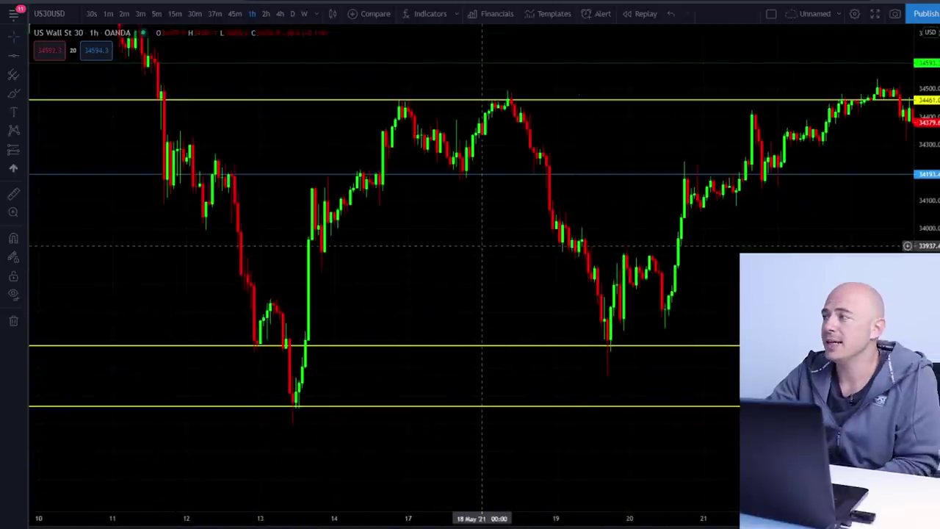
{"action": "left_click_drag", "start_coordinate": [475, 253], "coordinate": [446, 275]}
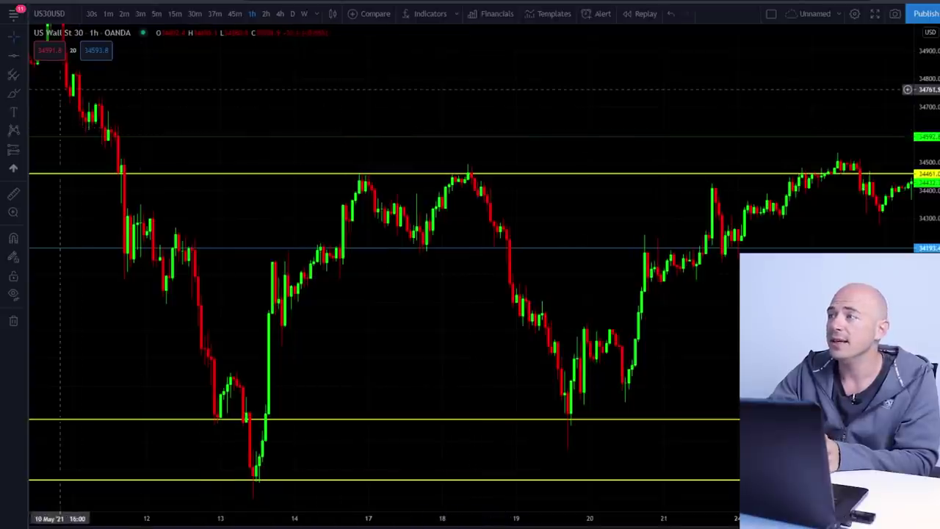
Brush-write yellow 'LQ' above the 34461 highs and again below the lowest support line
{"action": "mouse_move", "coordinate": [409, 105]}
{"action": "left_mouse_down"}
{"action": "mouse_move", "coordinate": [373, 157]}
{"action": "mouse_move", "coordinate": [410, 161]}
{"action": "left_mouse_up"}
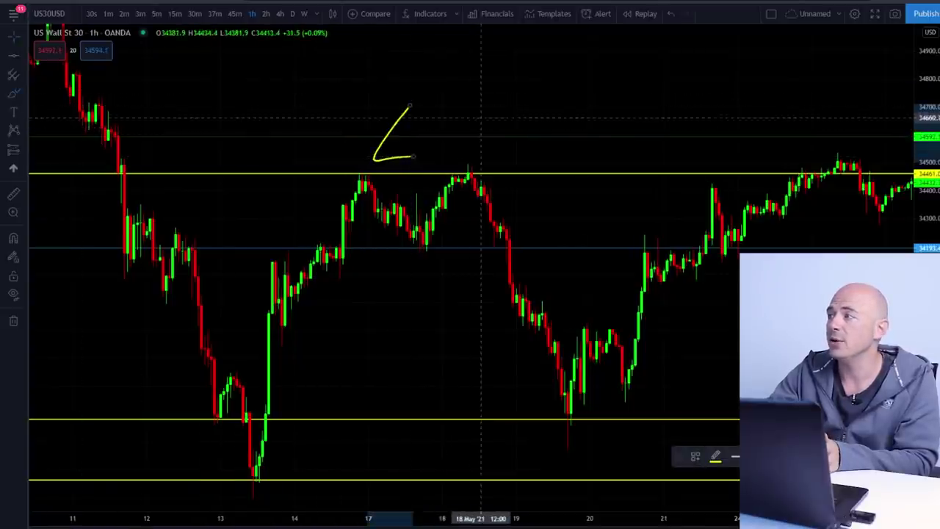
{"action": "scroll", "coordinate": [474, 293], "scroll_direction": "right", "scroll_amount": 2}
{"action": "mouse_move", "coordinate": [476, 386]}
{"action": "left_mouse_down"}
{"action": "mouse_move", "coordinate": [474, 432]}
{"action": "mouse_move", "coordinate": [510, 432]}
{"action": "left_mouse_up"}
{"action": "mouse_move", "coordinate": [545, 395]}
{"action": "left_mouse_down"}
{"action": "mouse_move", "coordinate": [542, 435]}
{"action": "mouse_move", "coordinate": [531, 402]}
{"action": "mouse_move", "coordinate": [559, 422]}
{"action": "left_mouse_up"}
{"action": "scroll", "coordinate": [558, 423], "scroll_direction": "left", "scroll_amount": 2}
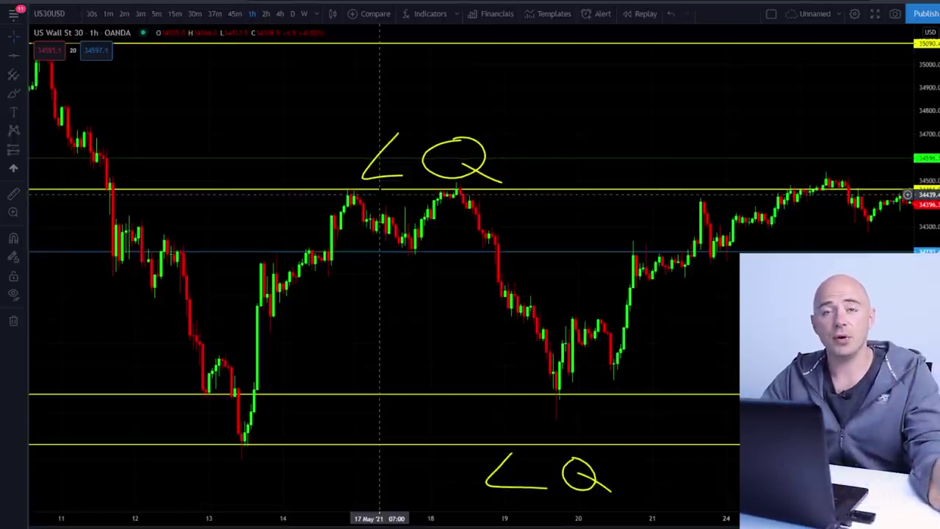
{"action": "scroll", "coordinate": [379, 193], "scroll_direction": "up", "scroll_amount": 5}
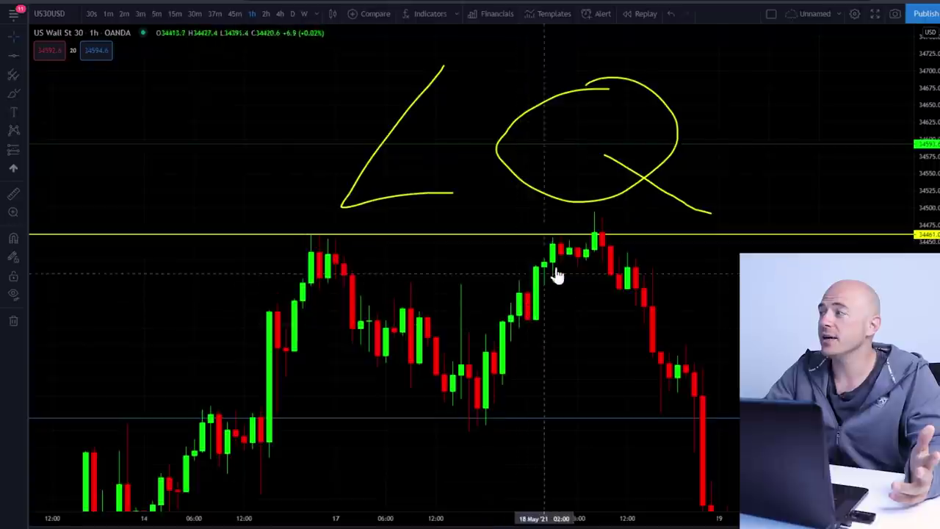
{"action": "scroll", "coordinate": [595, 237], "scroll_direction": "up", "scroll_amount": 2}
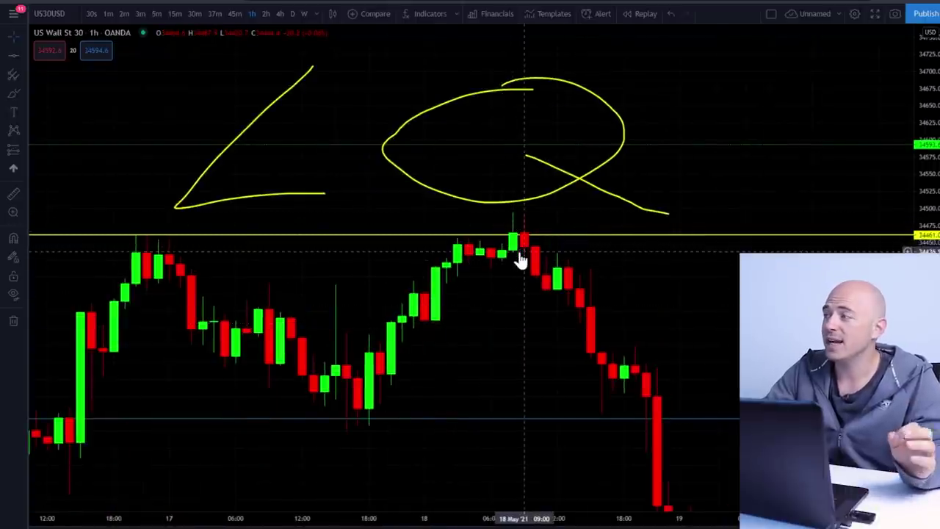
{"action": "scroll", "coordinate": [498, 257], "scroll_direction": "up", "scroll_amount": 1}
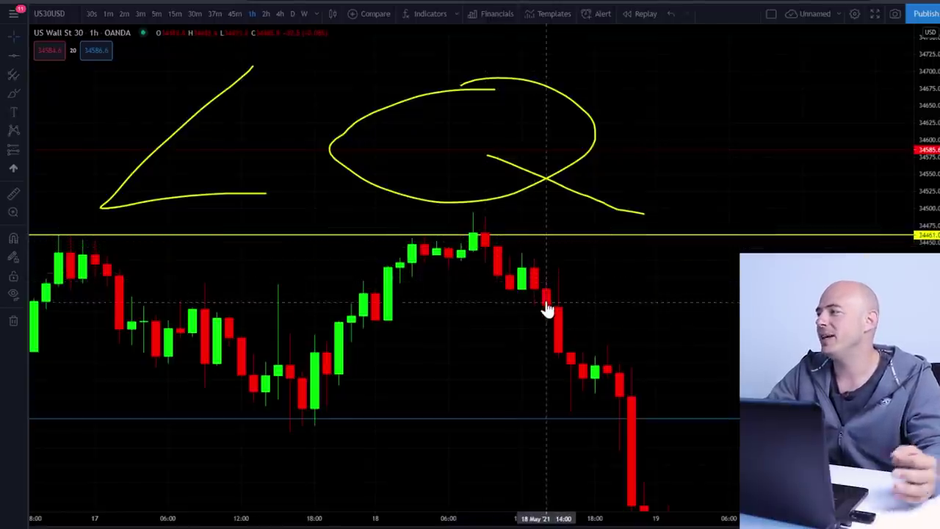
Brush-circle three consolidation candle clusters along the 18–19 May decline below the LQ label
{"action": "left_click_drag", "start_coordinate": [687, 345], "coordinate": [577, 257]}
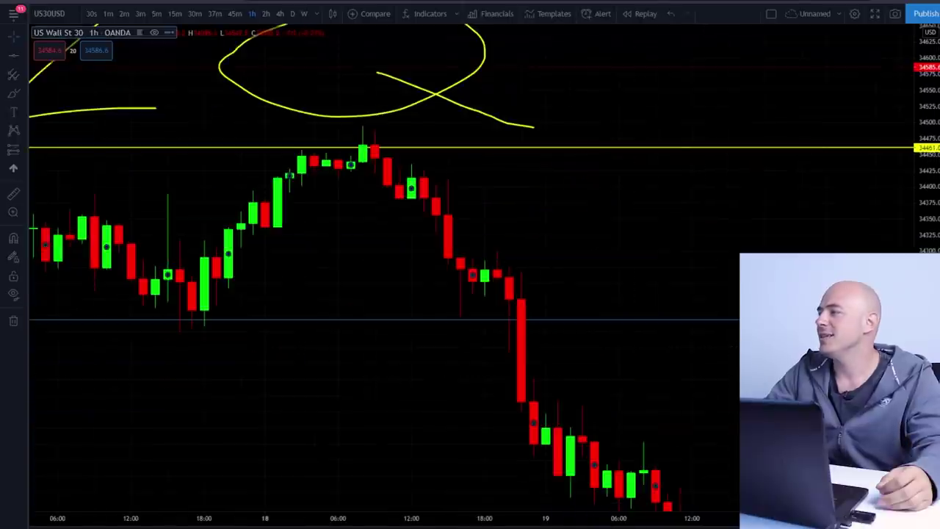
{"action": "mouse_move", "coordinate": [420, 170]}
{"action": "left_mouse_down"}
{"action": "mouse_move", "coordinate": [445, 184]}
{"action": "mouse_move", "coordinate": [440, 175]}
{"action": "left_mouse_up"}
{"action": "mouse_move", "coordinate": [506, 259]}
{"action": "left_mouse_down"}
{"action": "mouse_move", "coordinate": [472, 259]}
{"action": "mouse_move", "coordinate": [507, 292]}
{"action": "mouse_move", "coordinate": [499, 265]}
{"action": "left_mouse_up"}
{"action": "mouse_move", "coordinate": [514, 430]}
{"action": "left_mouse_down"}
{"action": "mouse_move", "coordinate": [595, 440]}
{"action": "mouse_move", "coordinate": [583, 424]}
{"action": "left_mouse_up"}
{"action": "left_click_drag", "start_coordinate": [548, 273], "coordinate": [443, 105]}
{"action": "left_click_drag", "start_coordinate": [537, 210], "coordinate": [481, 115]}
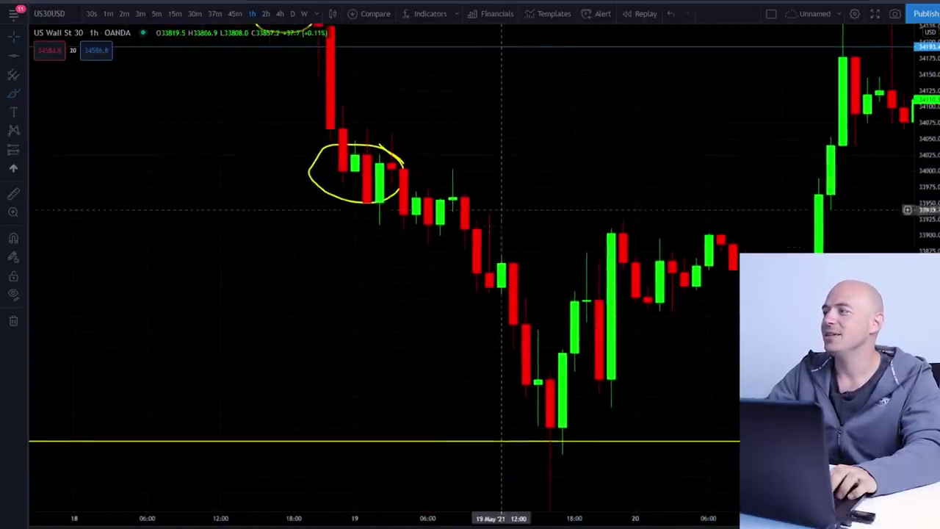
{"action": "left_click_drag", "start_coordinate": [524, 227], "coordinate": [489, 166]}
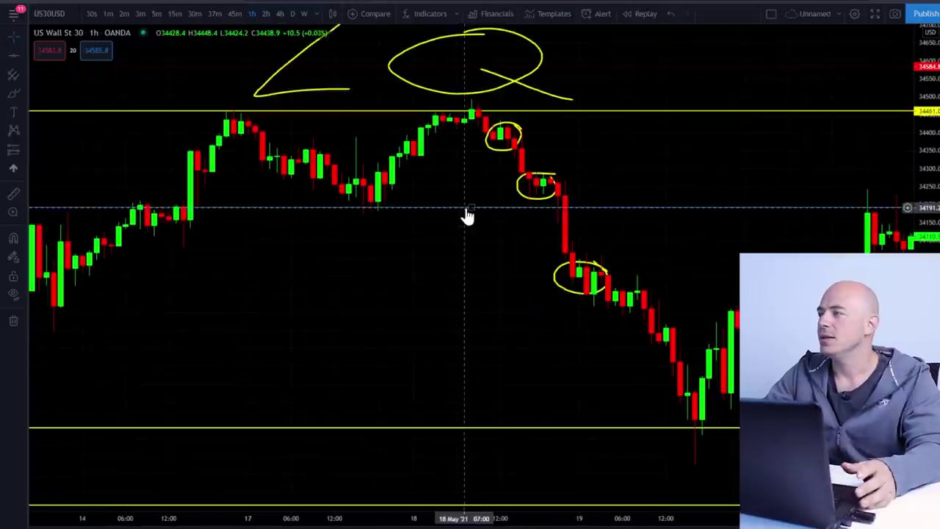
{"action": "mouse_move", "coordinate": [466, 213]}
{"action": "left_mouse_down"}
{"action": "mouse_move", "coordinate": [465, 272]}
{"action": "mouse_move", "coordinate": [487, 354]}
{"action": "left_mouse_up"}
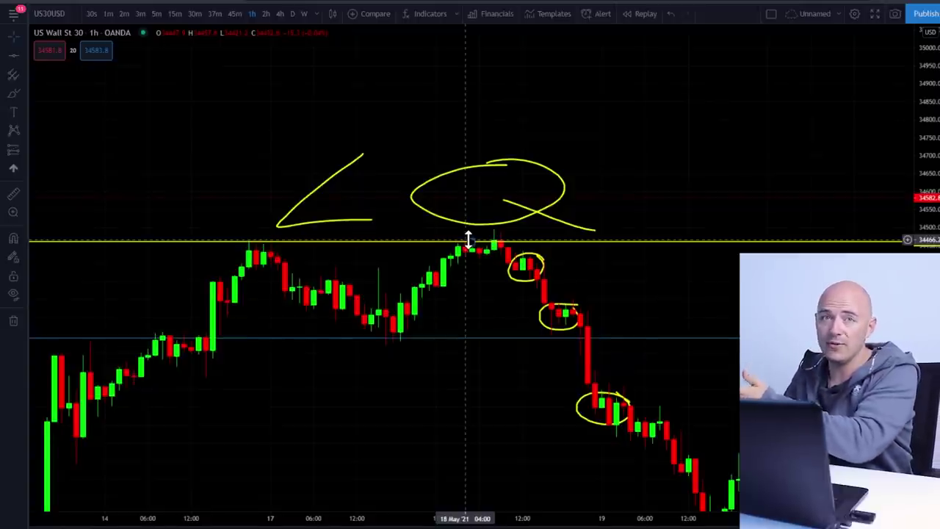
Drag the top level back to 34461 and pan to show the full move through 24–27 May
{"action": "left_click_drag", "start_coordinate": [468, 239], "coordinate": [467, 242]}
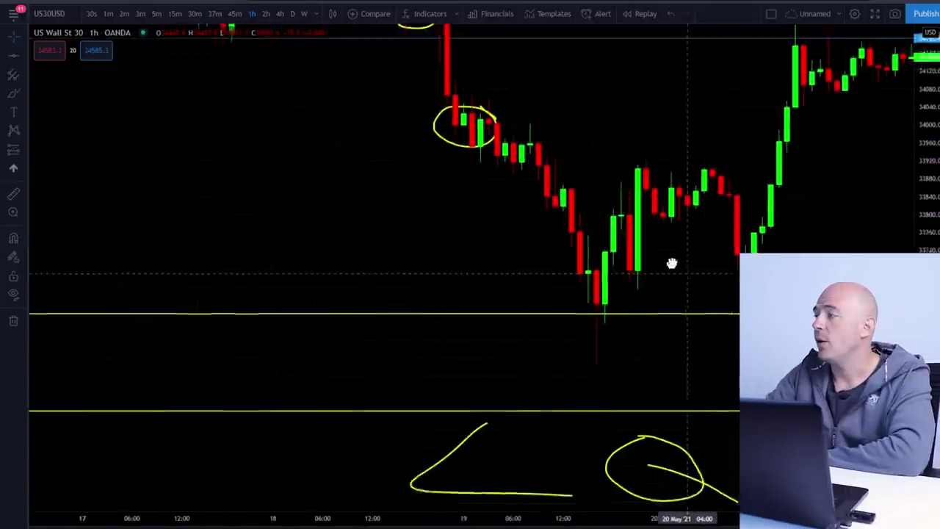
{"action": "left_click_drag", "start_coordinate": [672, 262], "coordinate": [437, 229]}
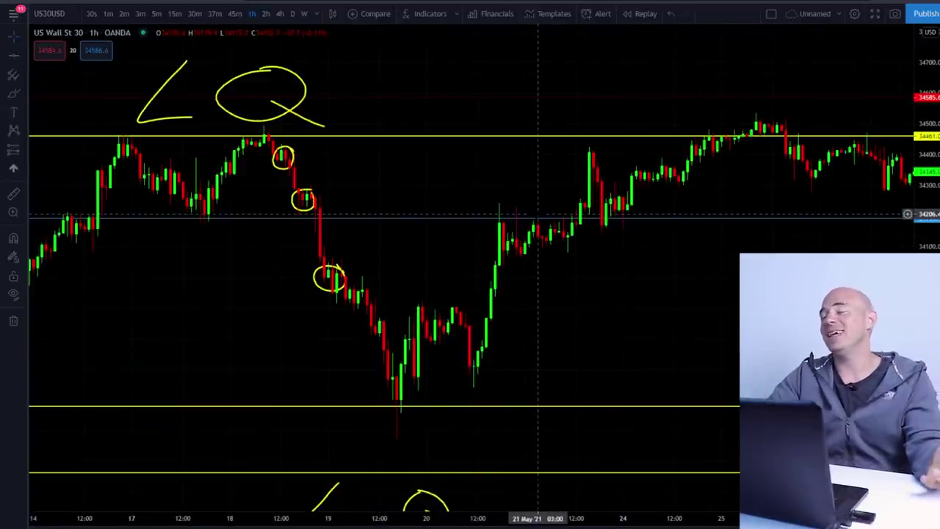
{"action": "left_click_drag", "start_coordinate": [739, 185], "coordinate": [625, 220]}
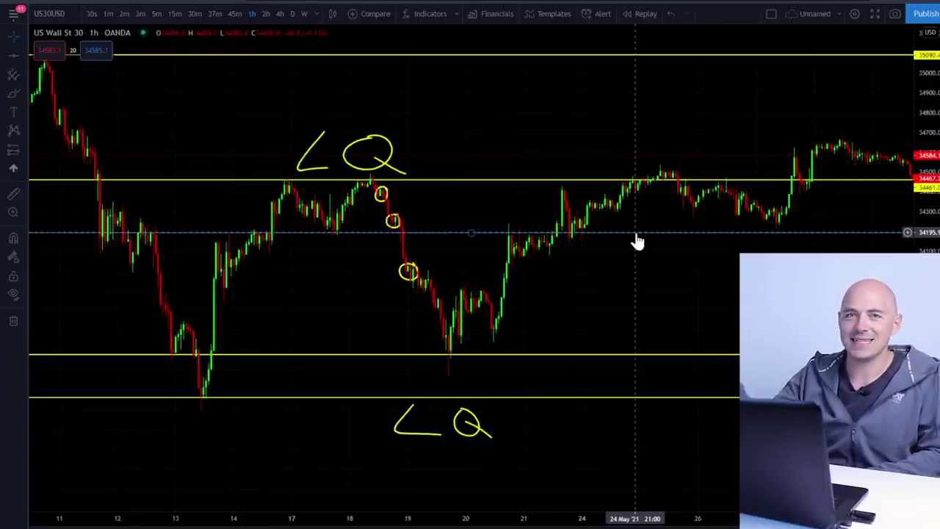
Measure the drop from the second circled candle to the decline's bottom: −1.78% over 23 bars
{"action": "scroll", "coordinate": [634, 240], "scroll_direction": "up", "scroll_amount": 3}
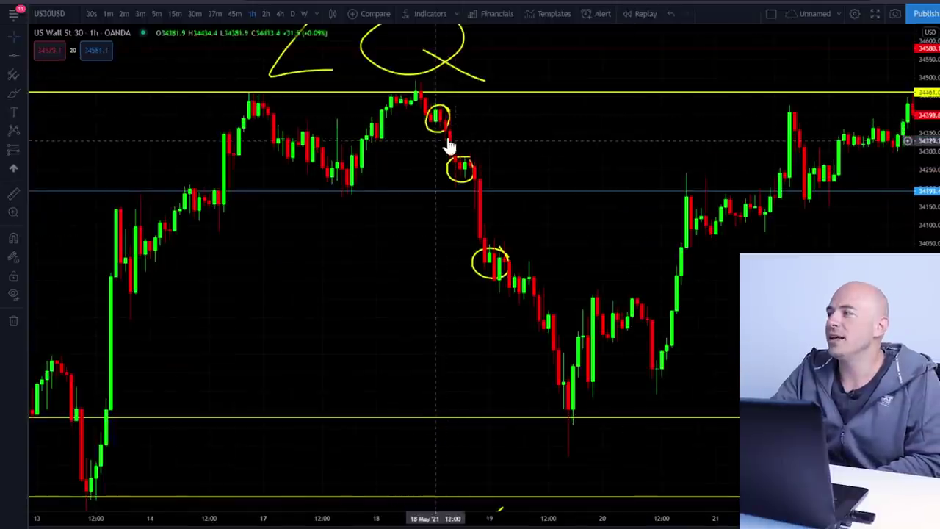
{"action": "left_click", "coordinate": [13, 193]}
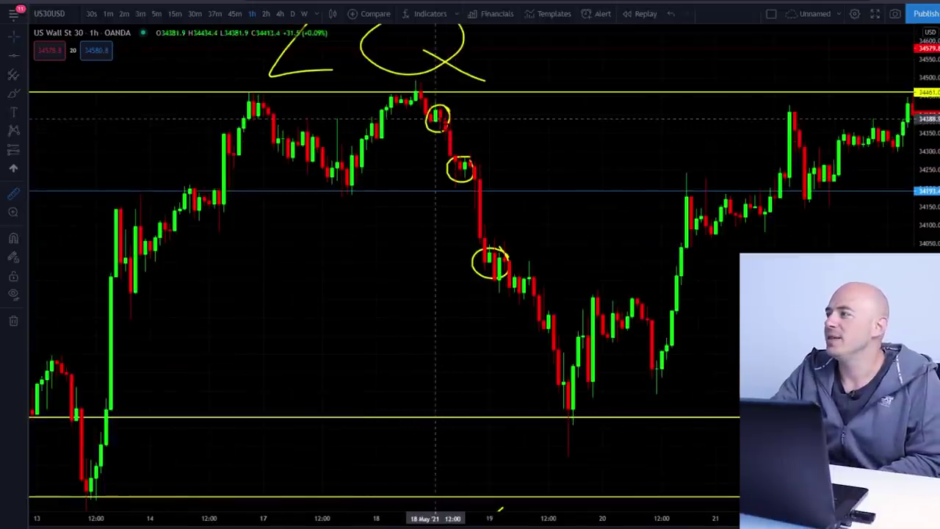
{"action": "left_click", "coordinate": [449, 158]}
{"action": "left_click", "coordinate": [563, 382]}
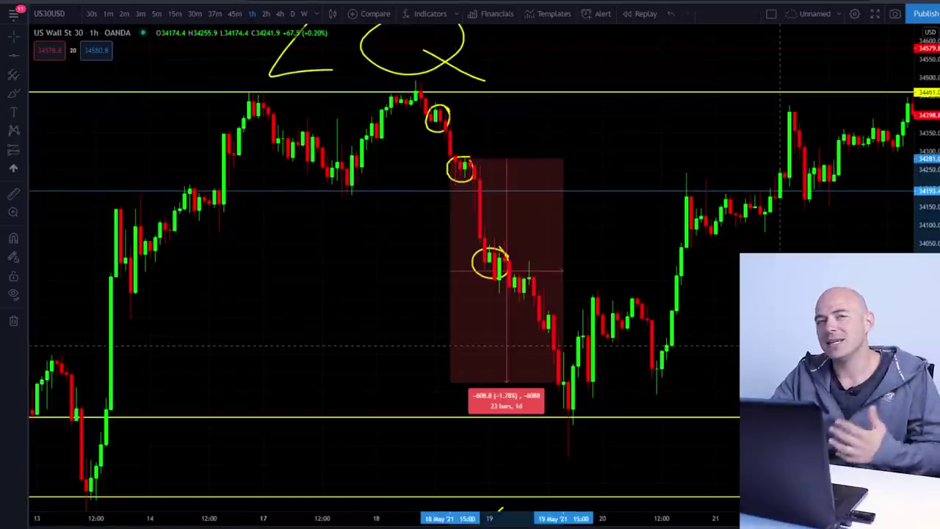